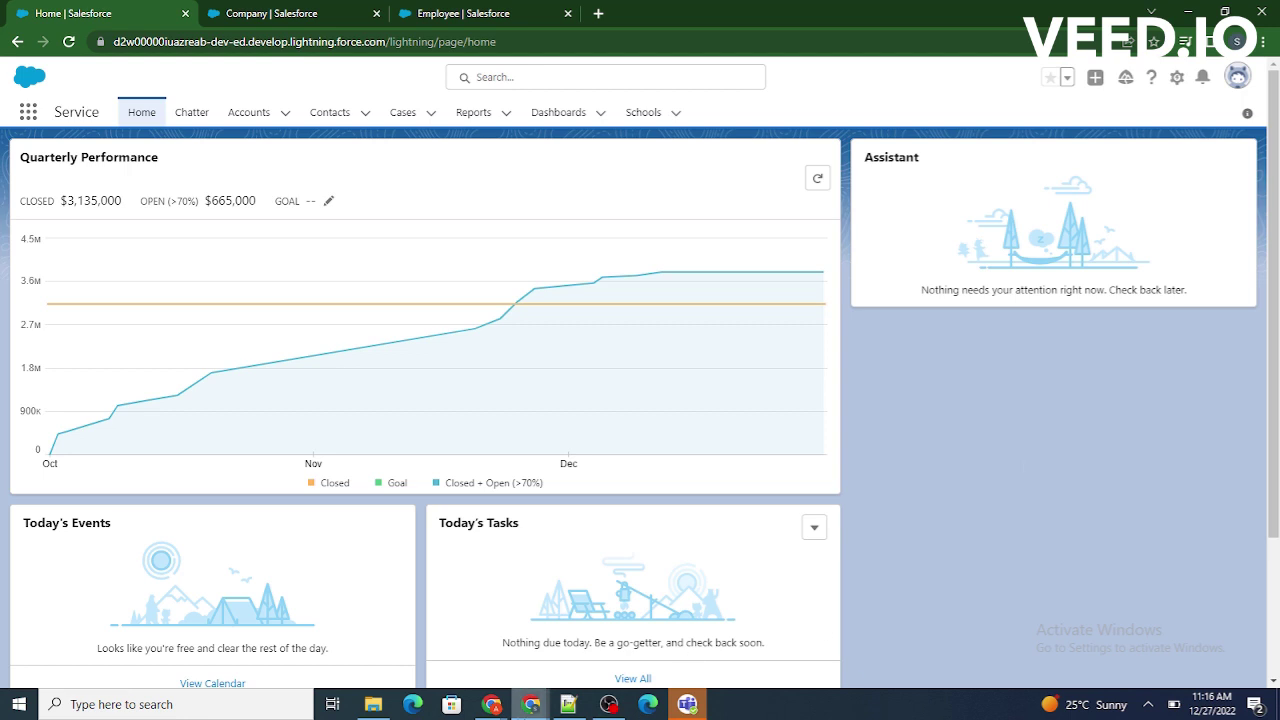
- Switch from the Salesforce Home page to the Notepad++ notes on Company and Employee
{"action": "left_click", "coordinate": [567, 705]}
- Highlight the Company (Parent) and Employee (Child) headings in the notes
{"action": "left_click", "coordinate": [189, 207]}
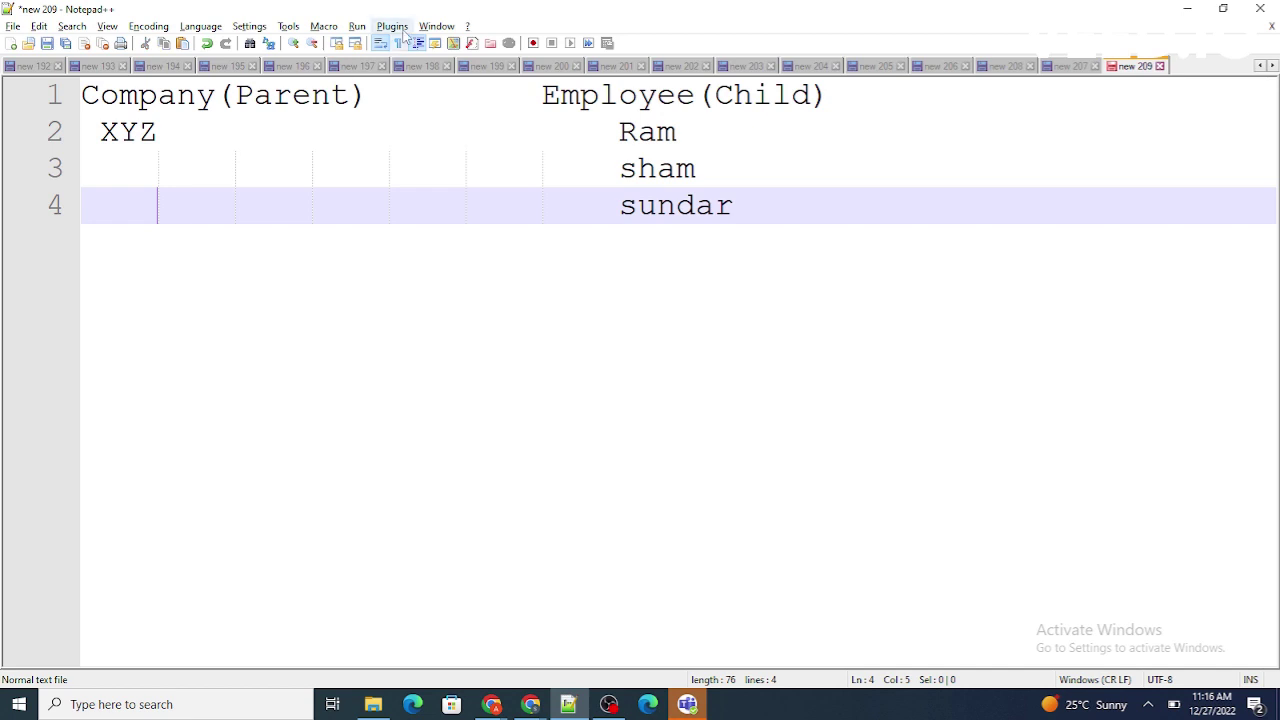
{"action": "left_click_drag", "start_coordinate": [376, 90], "coordinate": [97, 88]}
{"action": "double_click", "coordinate": [343, 95]}
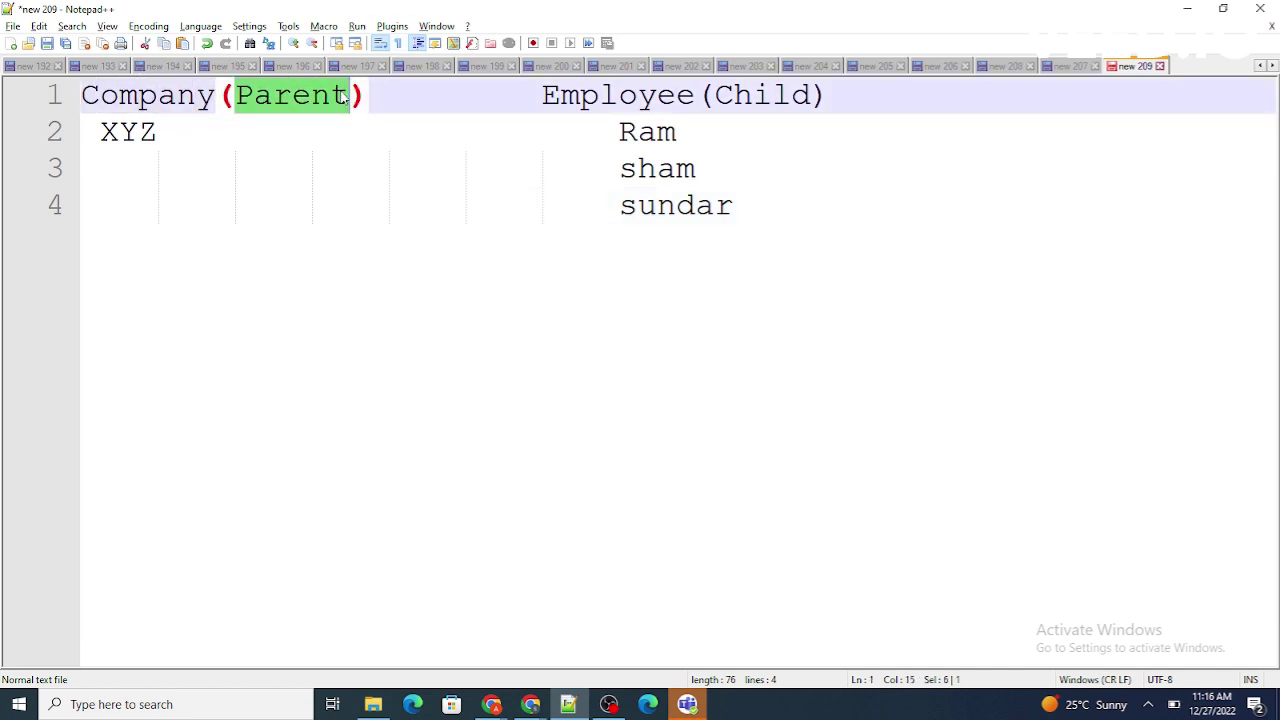
{"action": "left_click", "coordinate": [597, 95]}
{"action": "left_click_drag", "start_coordinate": [531, 97], "coordinate": [826, 95]}
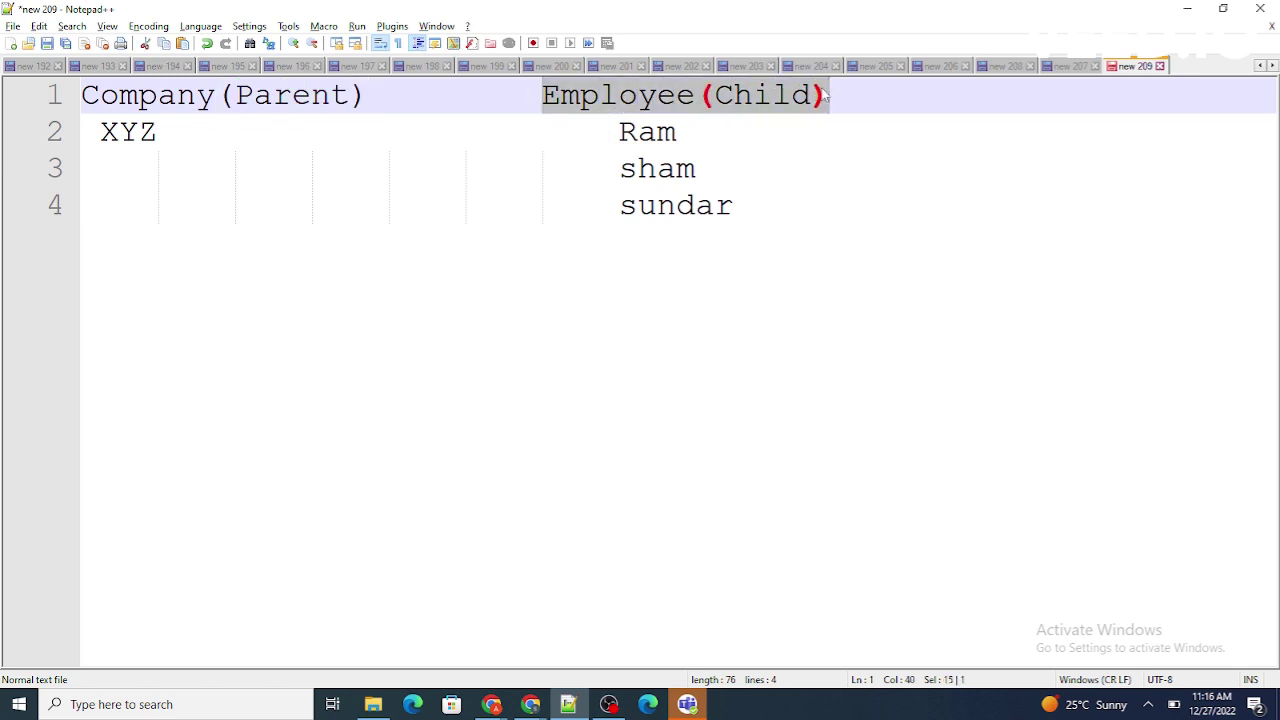
{"action": "double_click", "coordinate": [660, 95]}
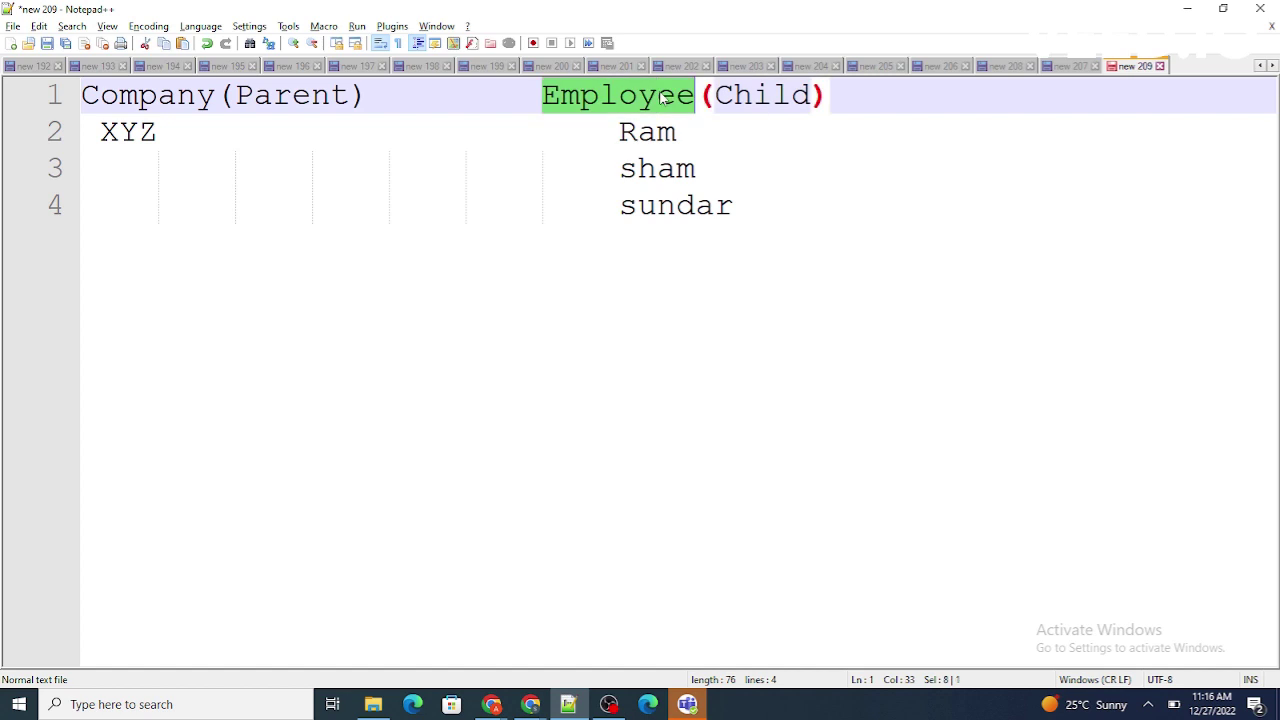
{"action": "double_click", "coordinate": [170, 95]}
{"action": "double_click", "coordinate": [580, 100]}
- Point out parent record XYZ and employees Ram, sham and sundar, then return to Salesforce
{"action": "double_click", "coordinate": [128, 133]}
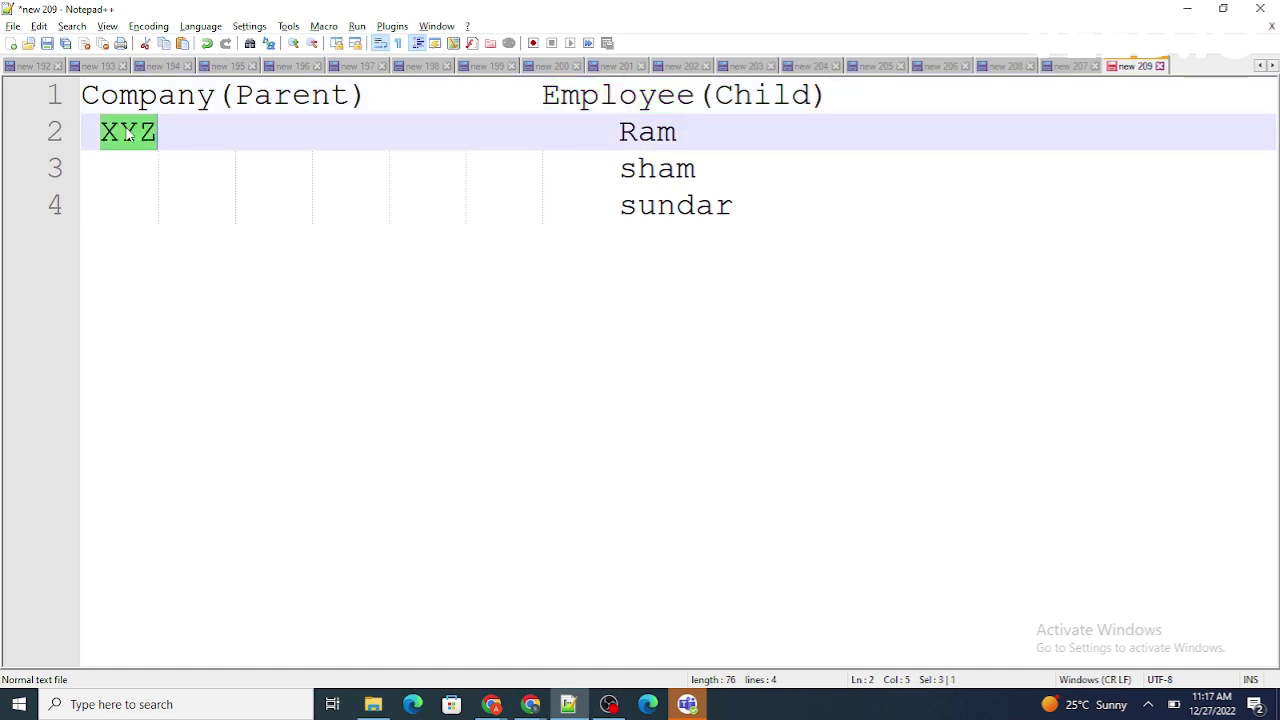
{"action": "left_click_drag", "start_coordinate": [619, 132], "coordinate": [733, 200]}
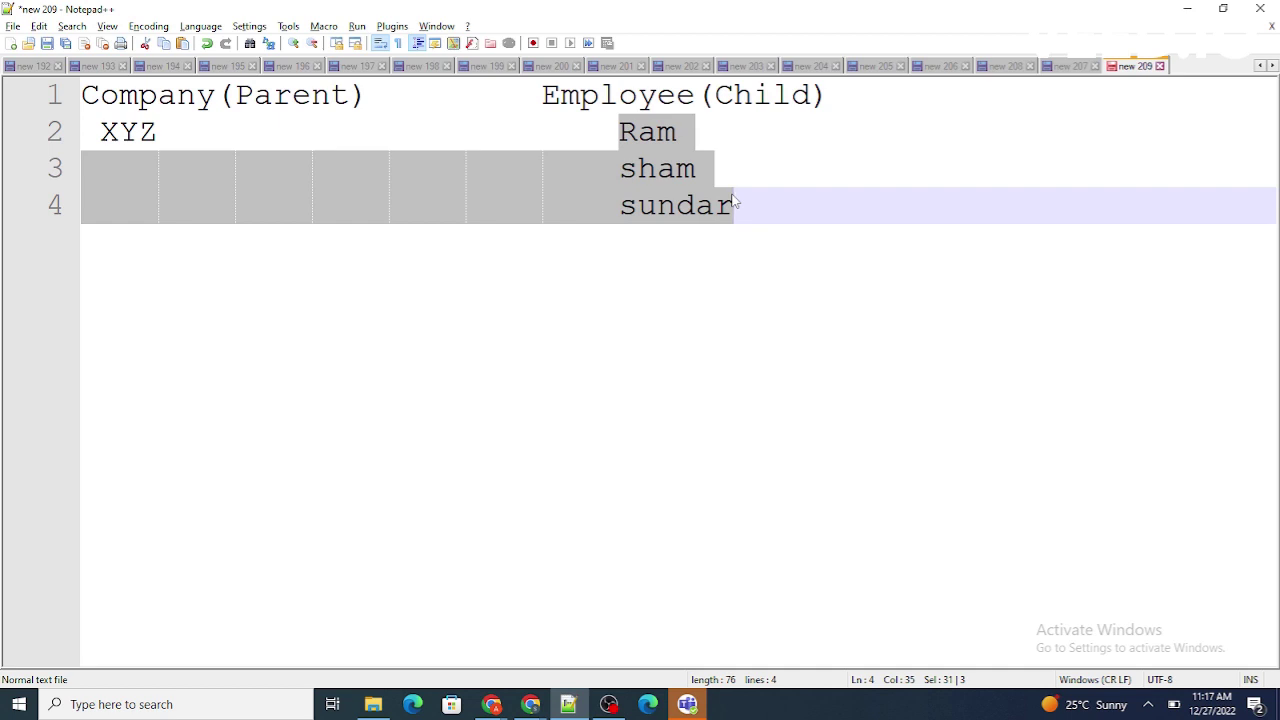
{"action": "double_click", "coordinate": [130, 138]}
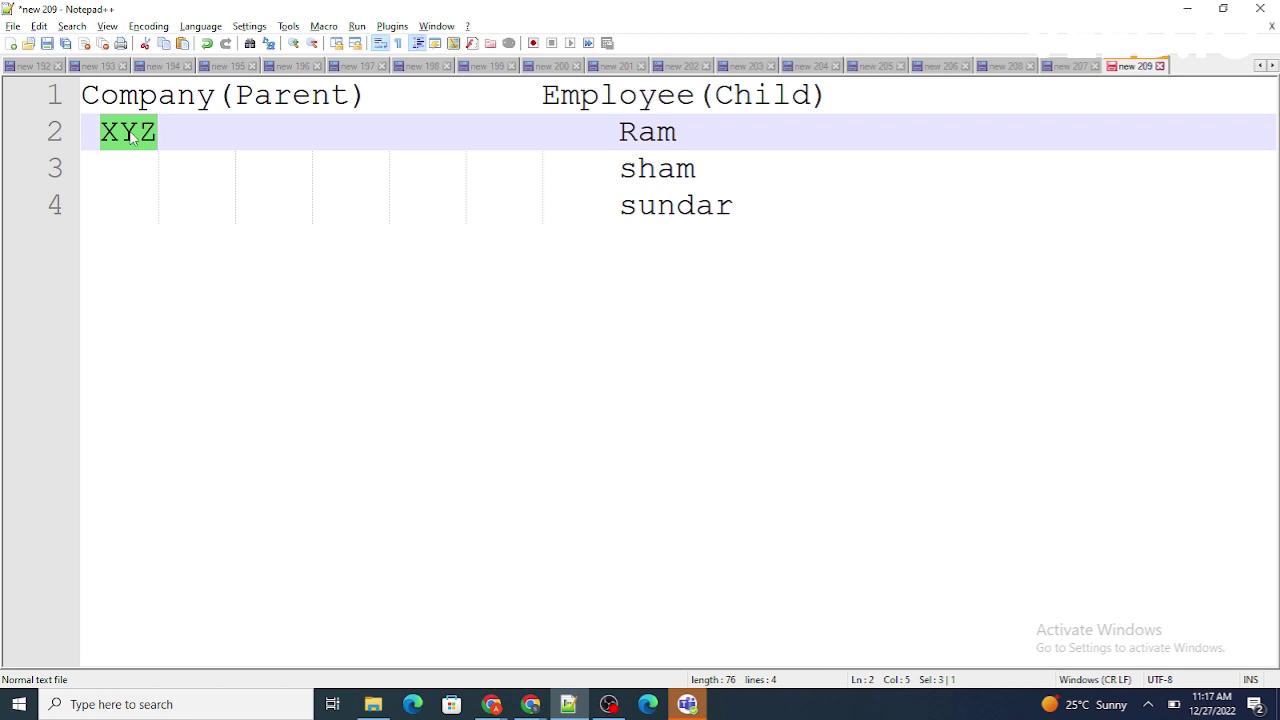
{"action": "left_click", "coordinate": [657, 128]}
{"action": "left_click", "coordinate": [690, 203]}
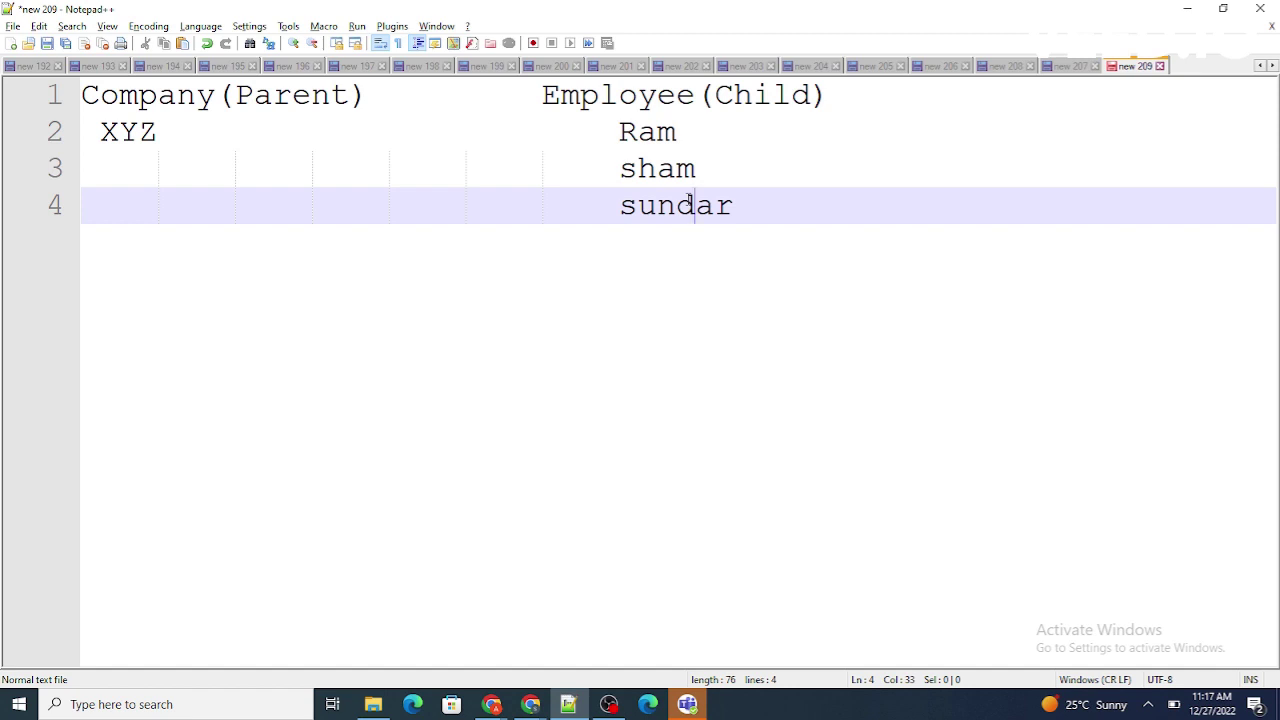
{"action": "left_click", "coordinate": [140, 130]}
{"action": "double_click", "coordinate": [139, 130]}
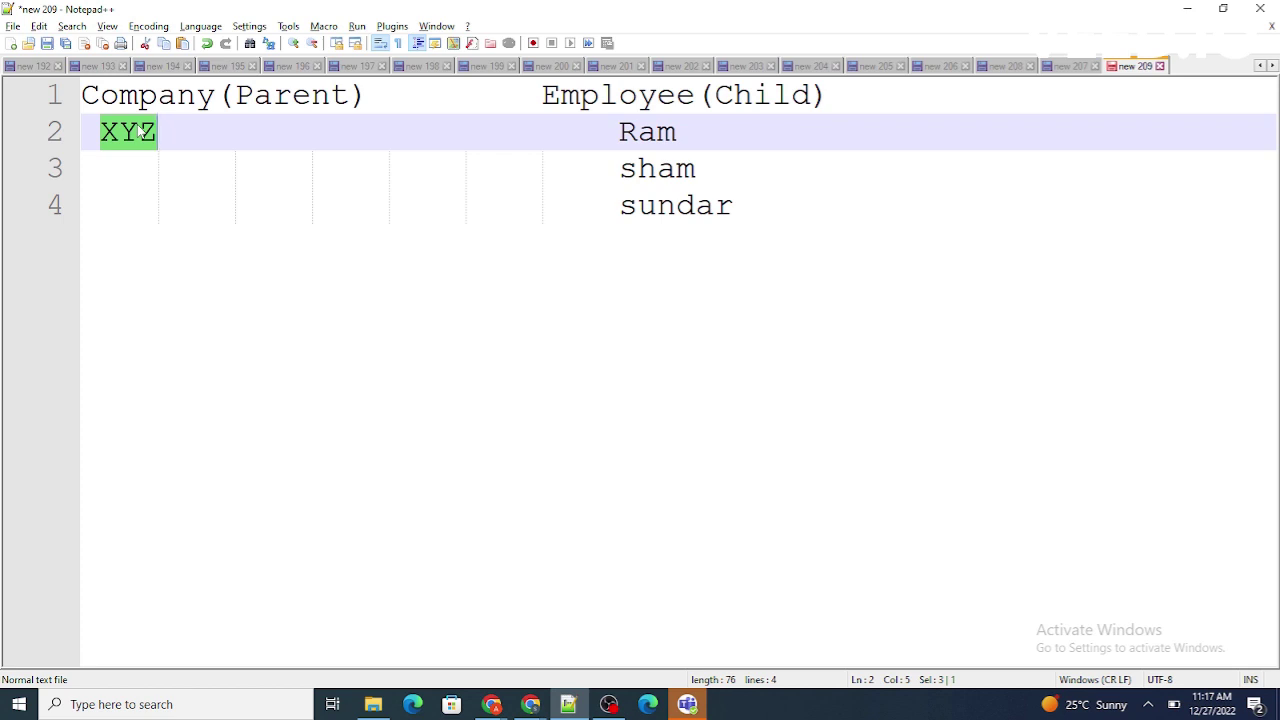
{"action": "left_click", "coordinate": [531, 704]}
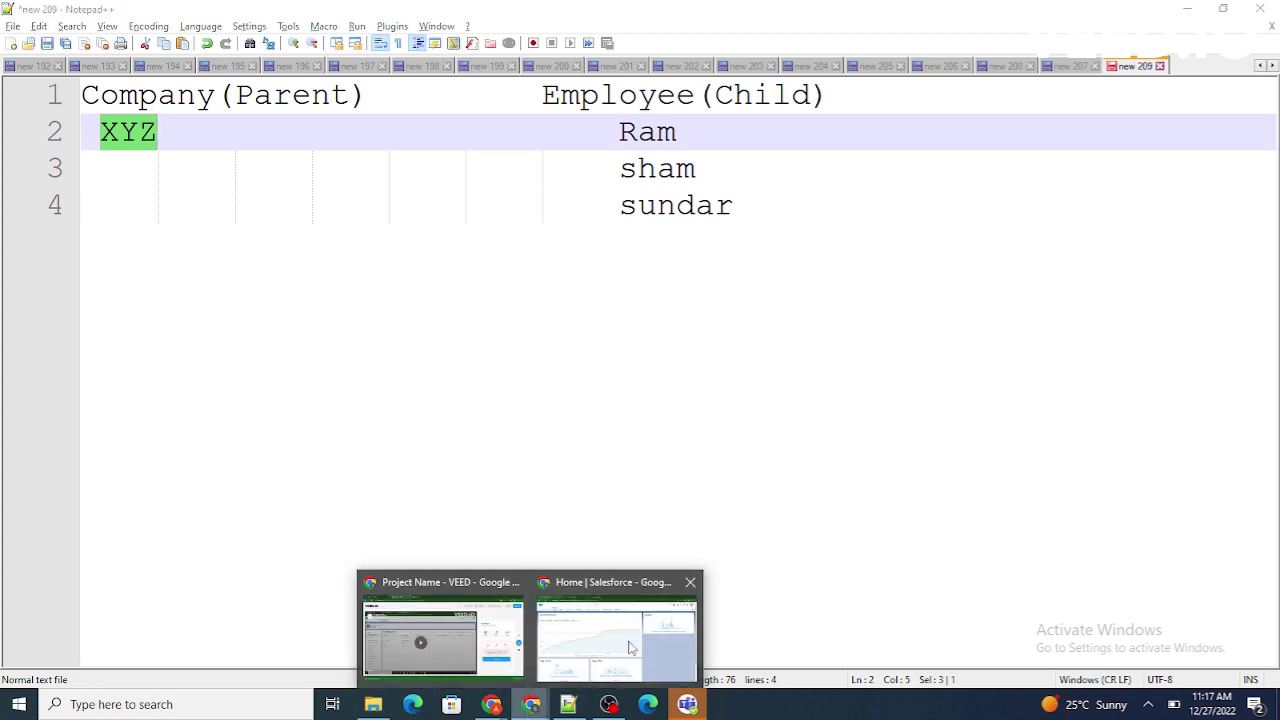
{"action": "left_click", "coordinate": [615, 657]}
- Flip between the Company and Employee tabs, ending on Employee's Fields & Relationships list
{"action": "left_click", "coordinate": [270, 13]}
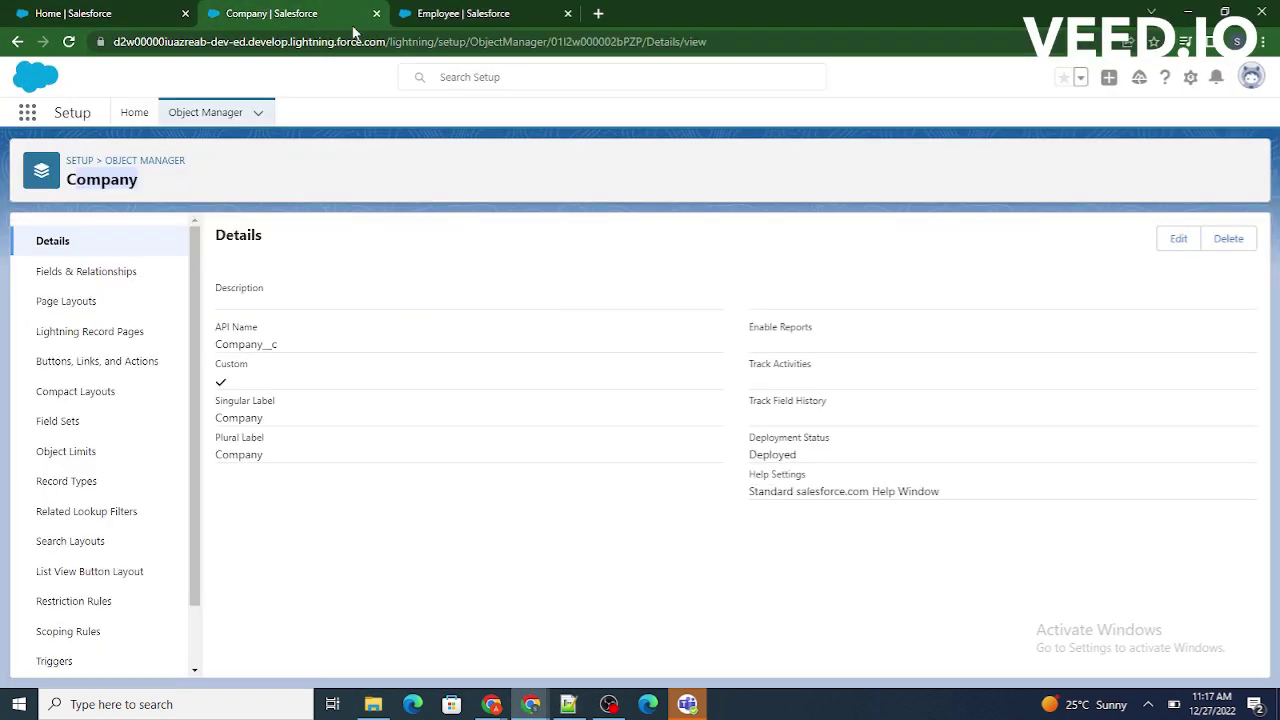
{"action": "left_click", "coordinate": [535, 10]}
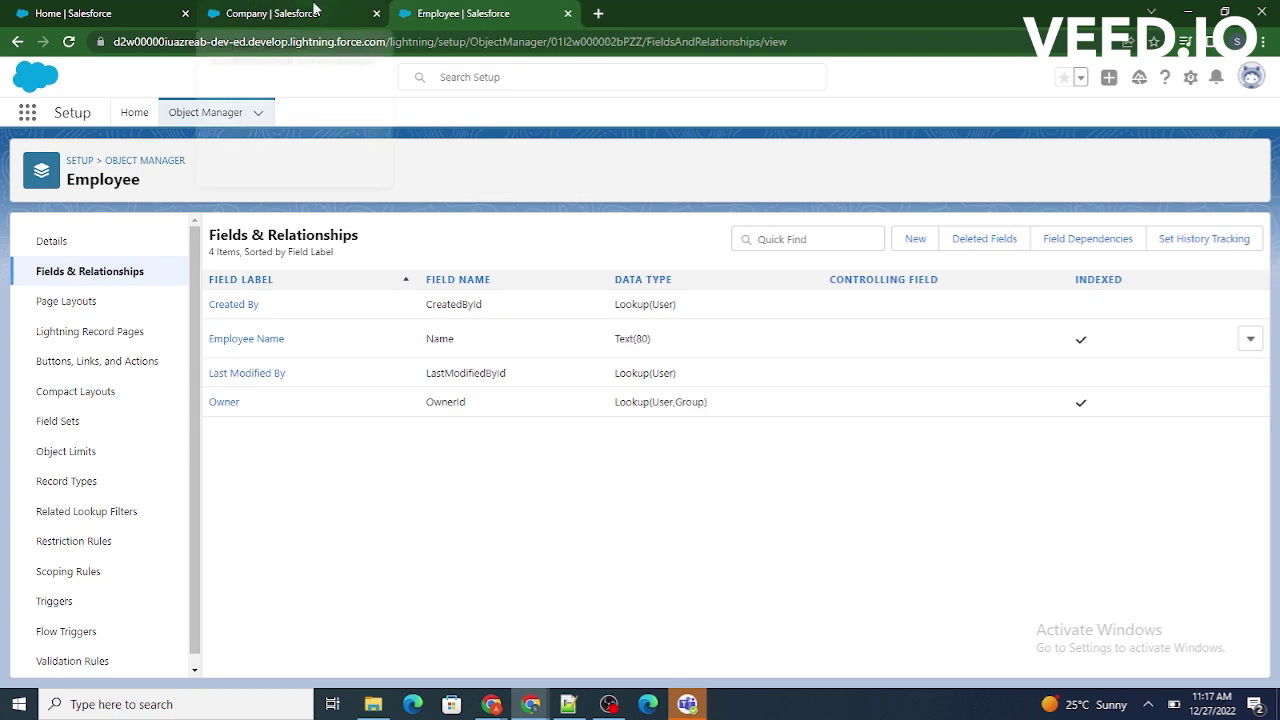
{"action": "left_click", "coordinate": [315, 10]}
{"action": "left_click", "coordinate": [451, 8]}
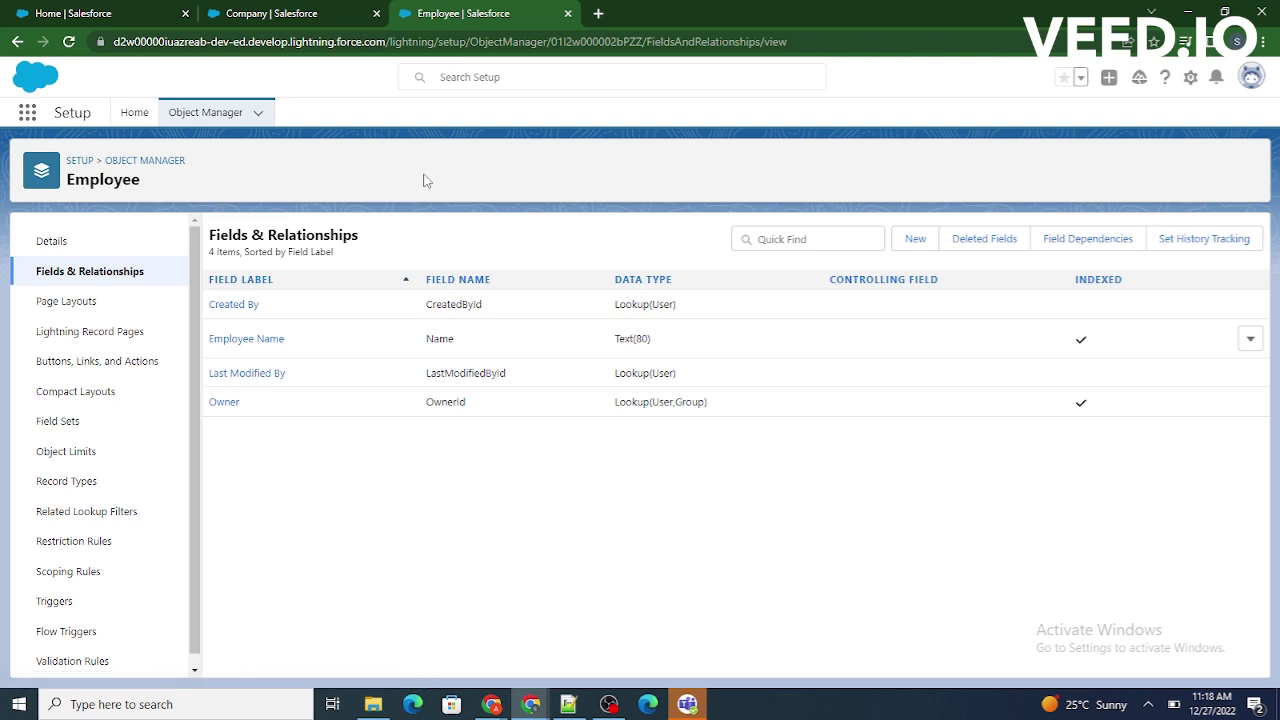
- Start a new Employee custom field of type Master-Detail Relationship
{"action": "left_click", "coordinate": [915, 239]}
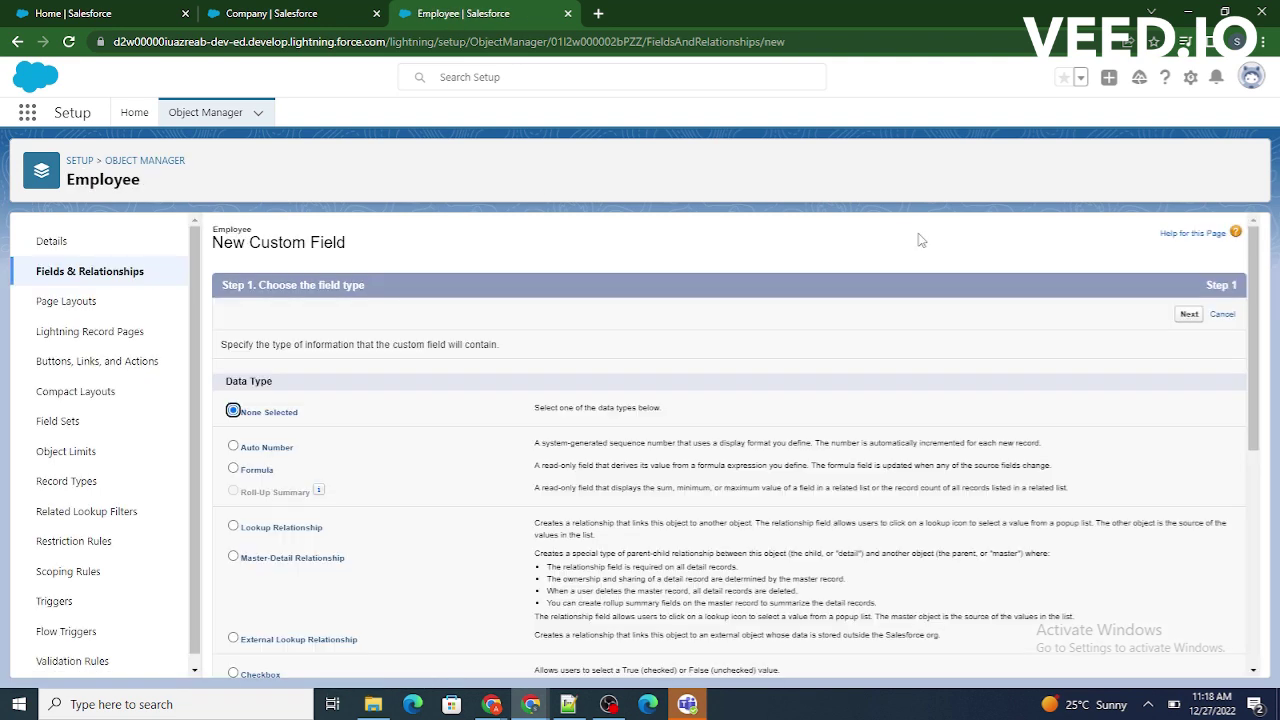
{"action": "scroll", "coordinate": [583, 444], "scroll_direction": "down", "scroll_amount": 1}
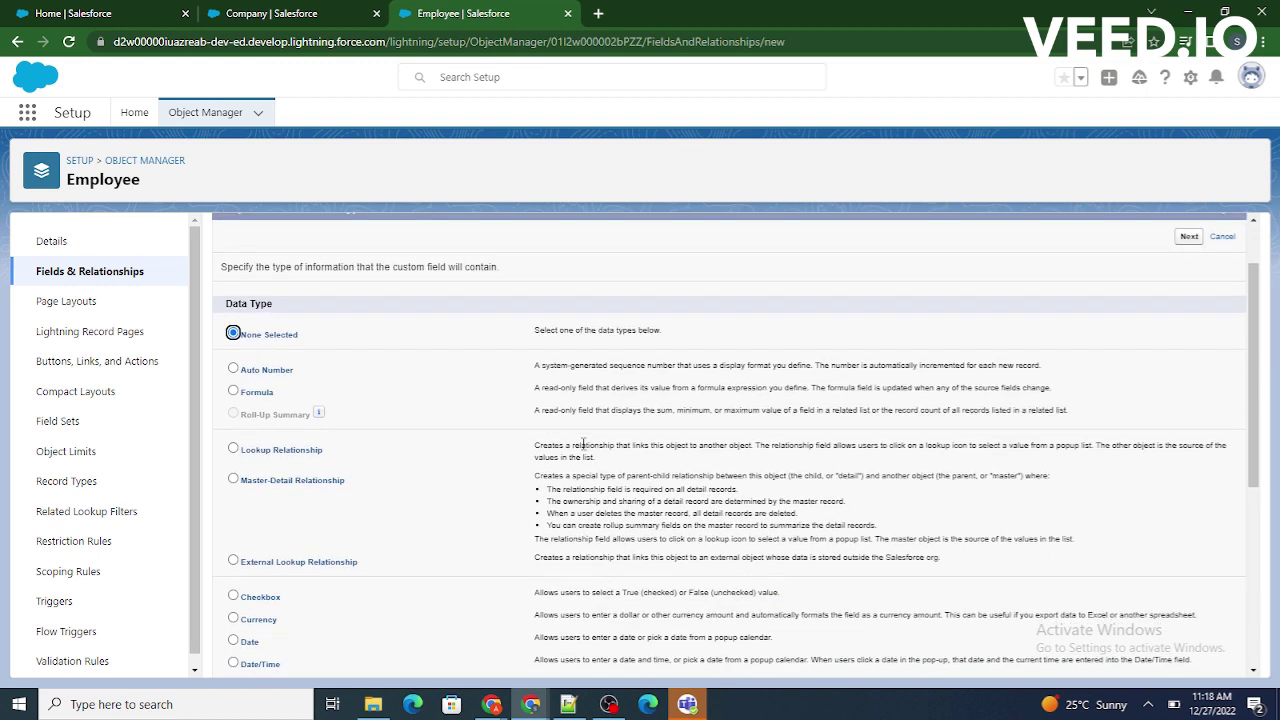
{"action": "left_click", "coordinate": [233, 481]}
{"action": "scroll", "coordinate": [714, 447], "scroll_direction": "up", "scroll_amount": 1}
{"action": "left_click", "coordinate": [1193, 310]}
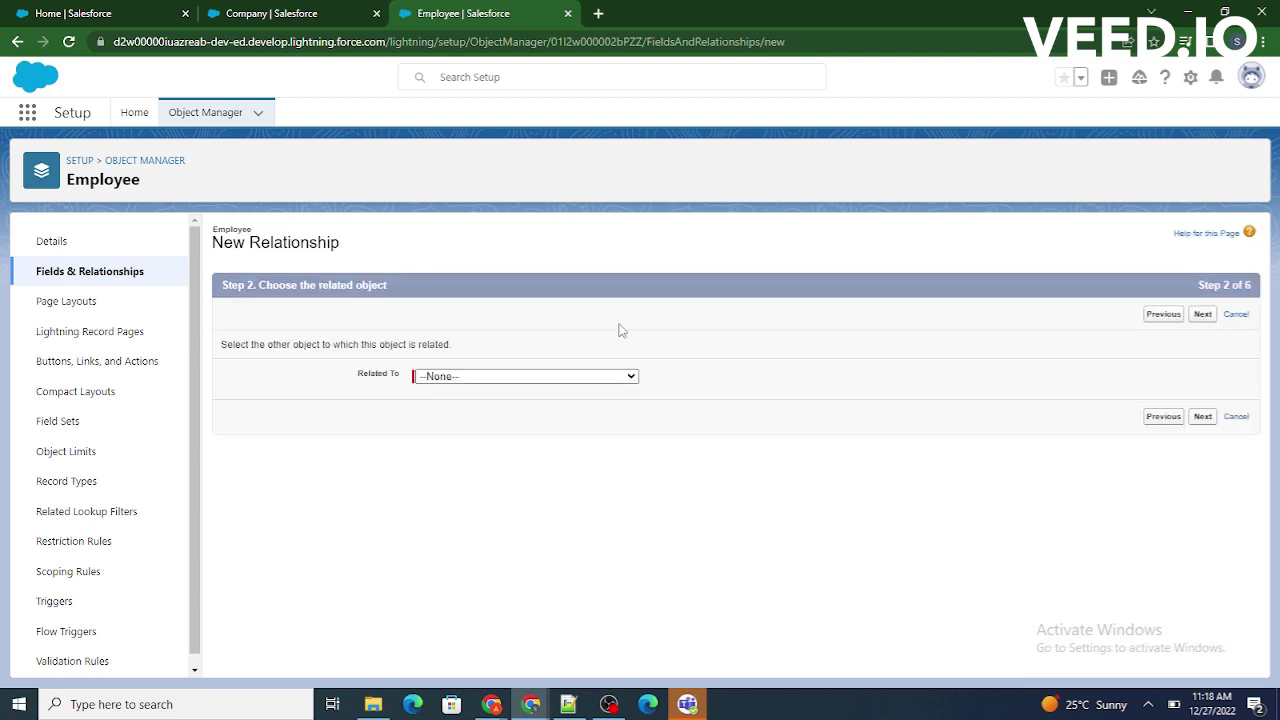
- Choose Company as the related parent object
{"action": "left_click", "coordinate": [567, 377]}
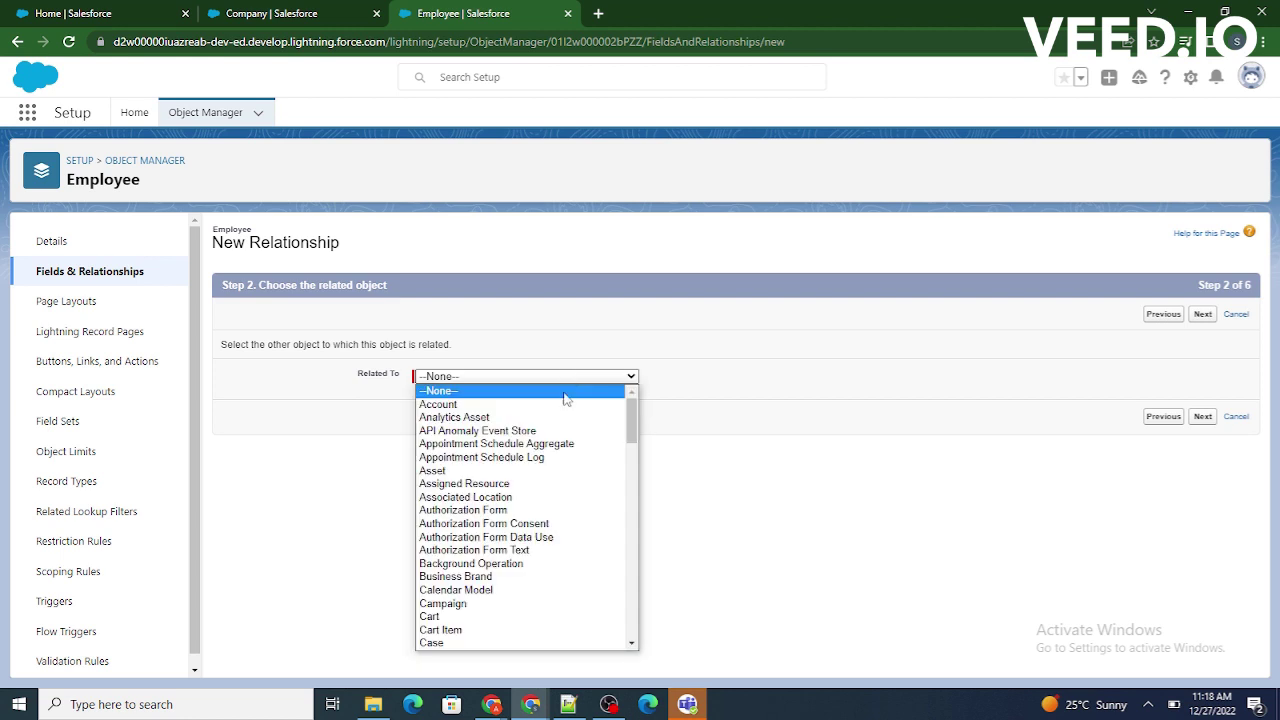
{"action": "key", "text": "c"}
{"action": "key", "text": "Down"}
{"action": "key", "text": "Down"}
{"action": "key", "text": "Down"}
{"action": "key", "text": "Down"}
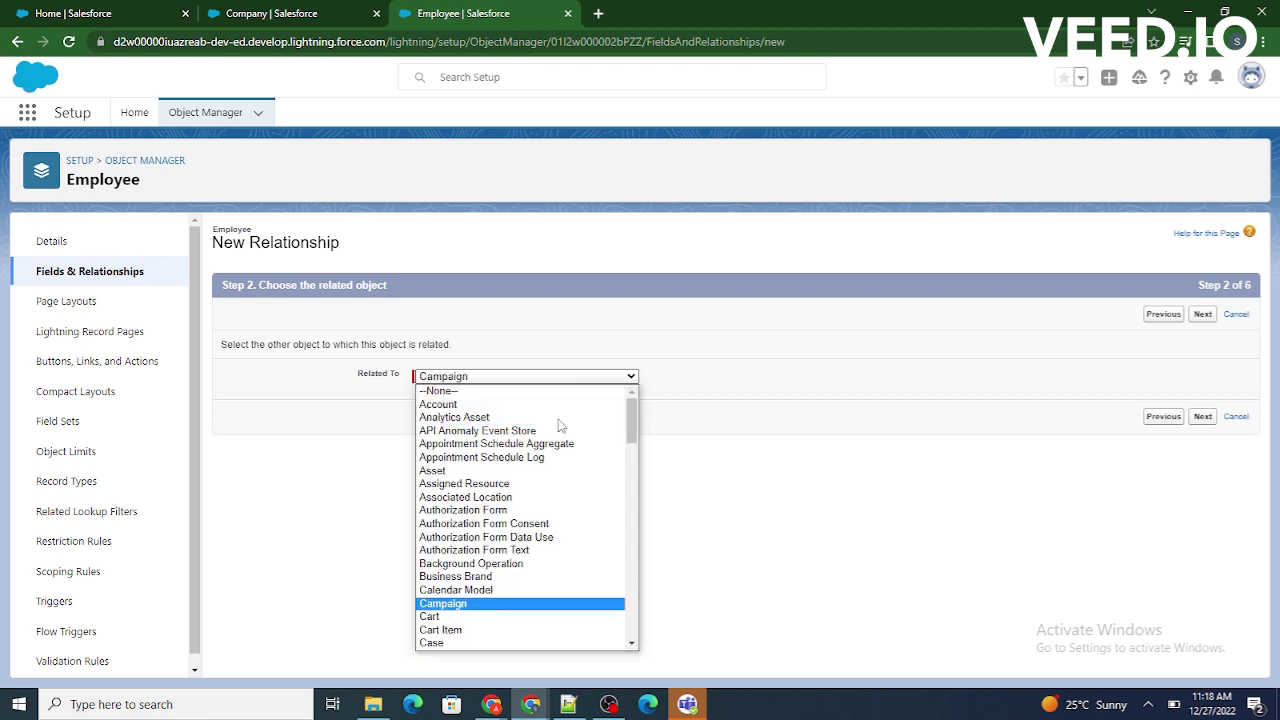
{"action": "key", "text": "Down"}
{"action": "key", "text": "Down"}
{"action": "key", "text": "Down"}
{"action": "key", "text": "Down"}
{"action": "key", "text": "Down"}
{"action": "key", "text": "Down"}
{"action": "key", "text": "Down"}
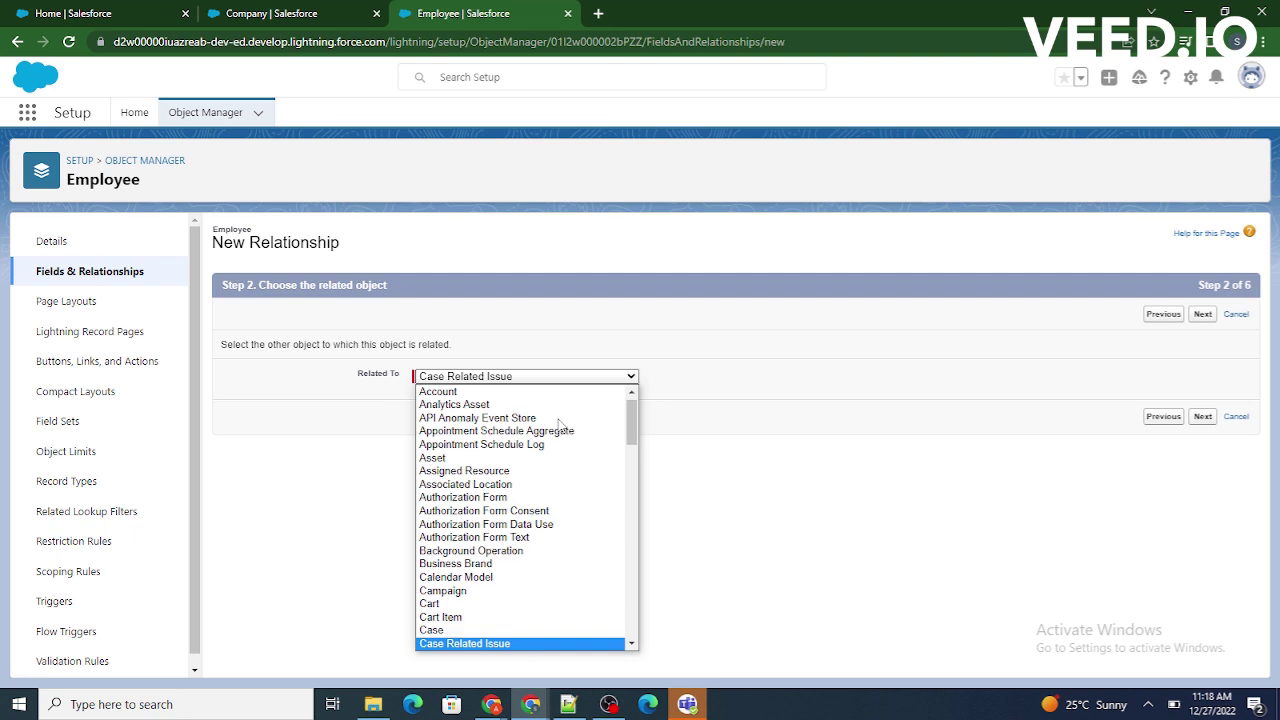
{"action": "key", "text": "Down"}
{"action": "key", "text": "Down"}
{"action": "key", "text": "Down"}
{"action": "key", "text": "Down"}
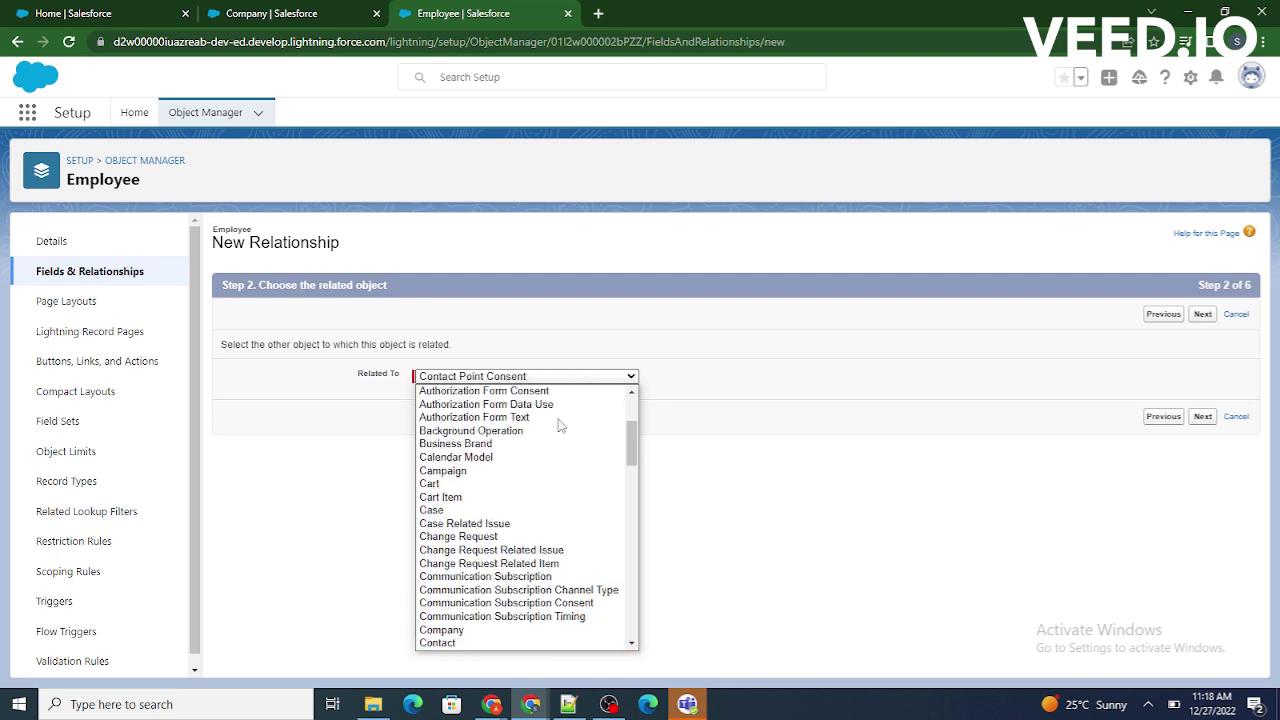
{"action": "left_click", "coordinate": [442, 617]}
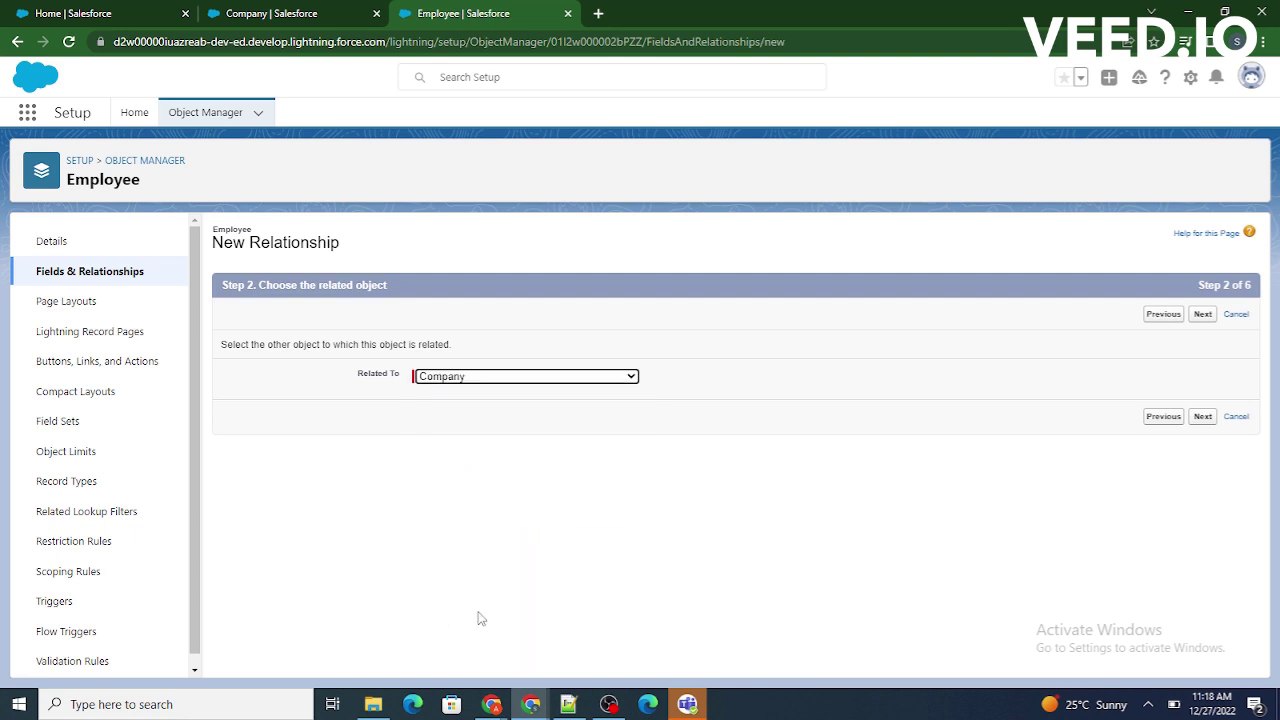
- Keep the Company label, default security and Employee Layout, and save the Company__c field
{"action": "left_click", "coordinate": [1203, 316]}
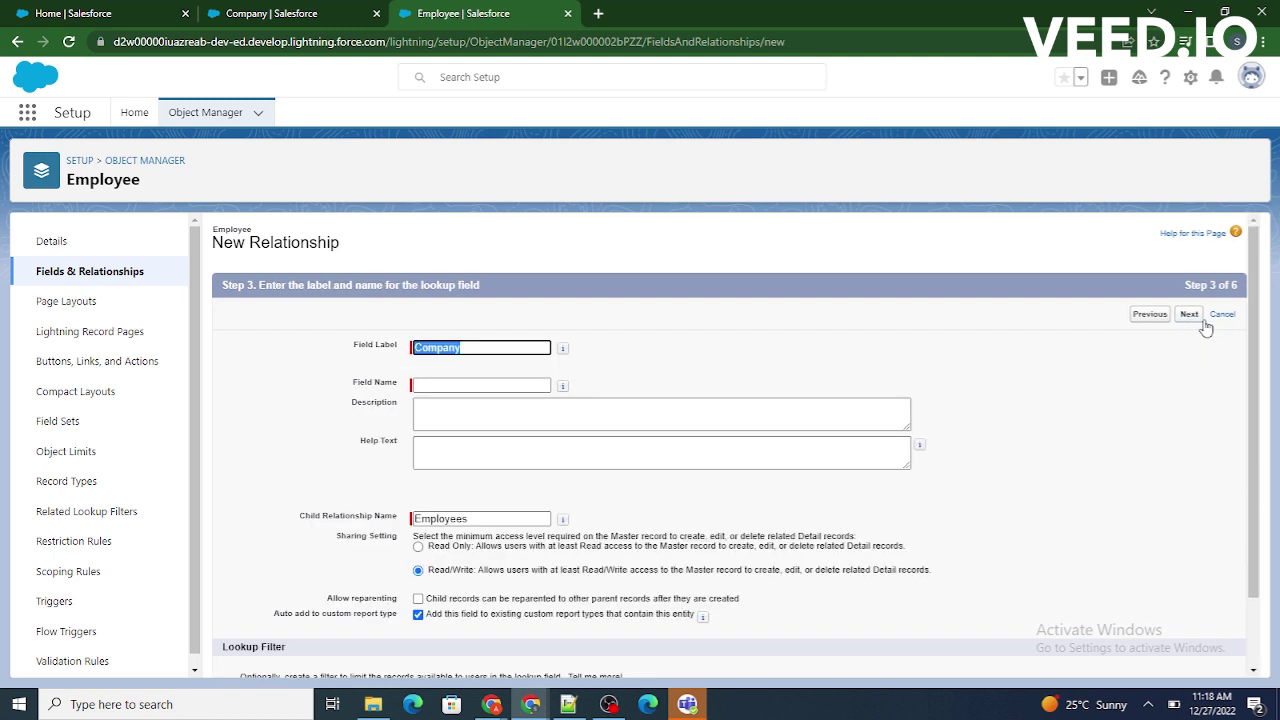
{"action": "scroll", "coordinate": [800, 555], "scroll_direction": "down", "scroll_amount": 1}
{"action": "scroll", "coordinate": [800, 555], "scroll_direction": "down", "scroll_amount": 2}
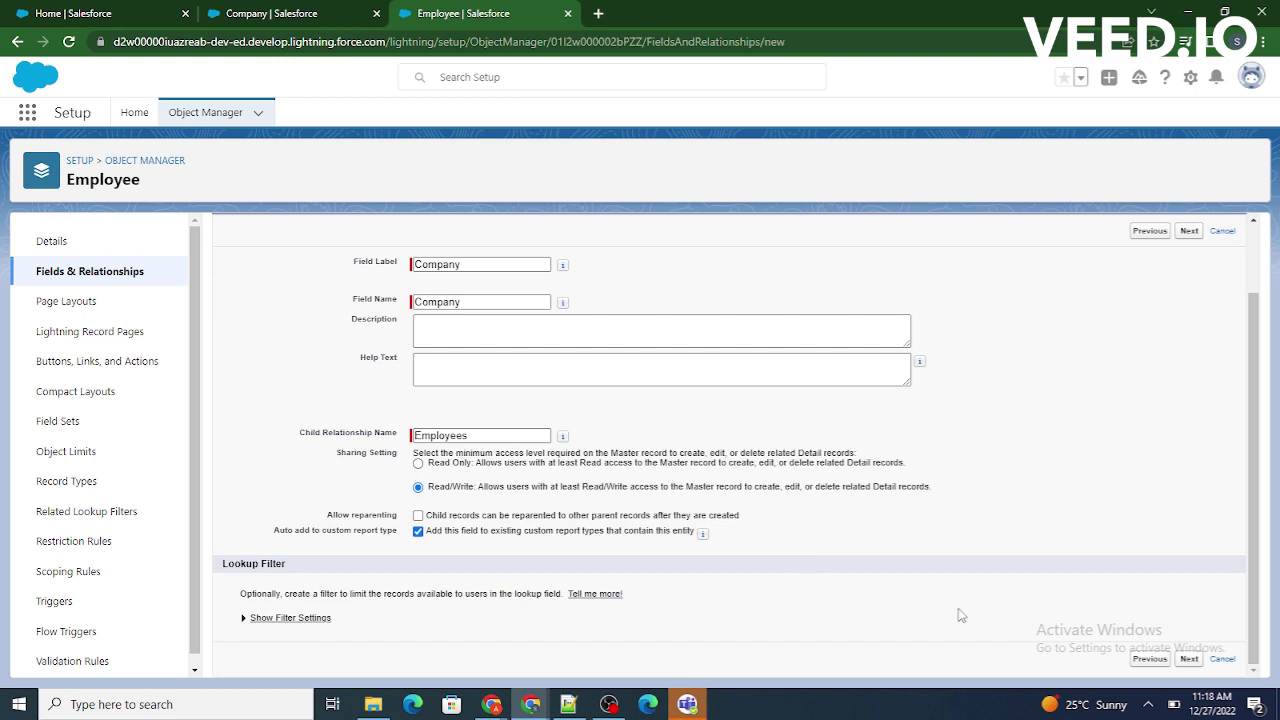
{"action": "left_click", "coordinate": [1188, 659]}
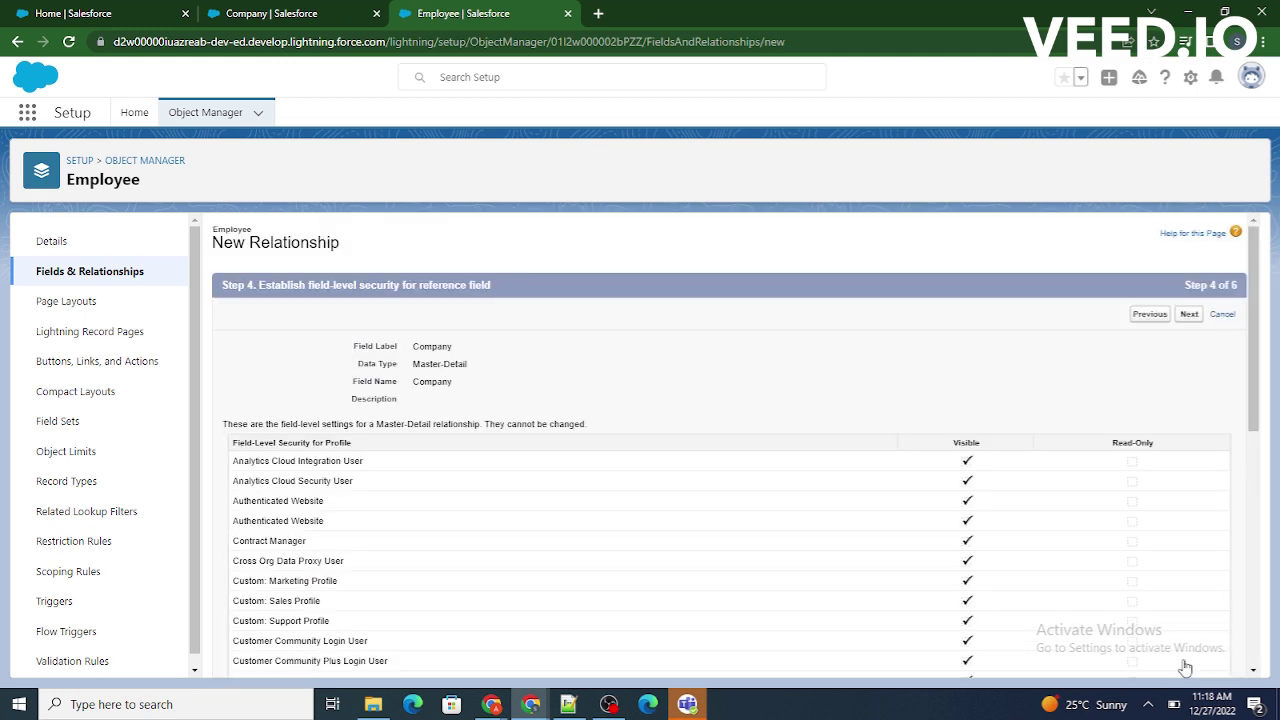
{"action": "left_click", "coordinate": [1189, 316]}
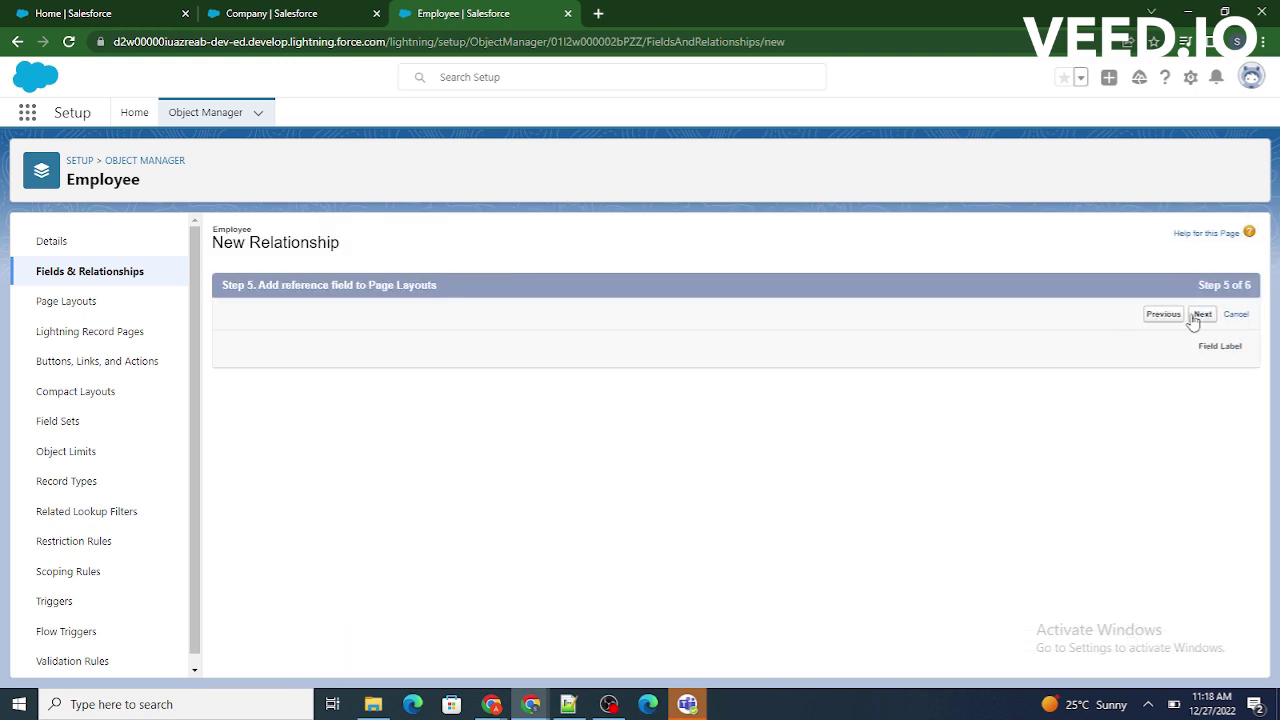
{"action": "left_click", "coordinate": [1203, 315]}
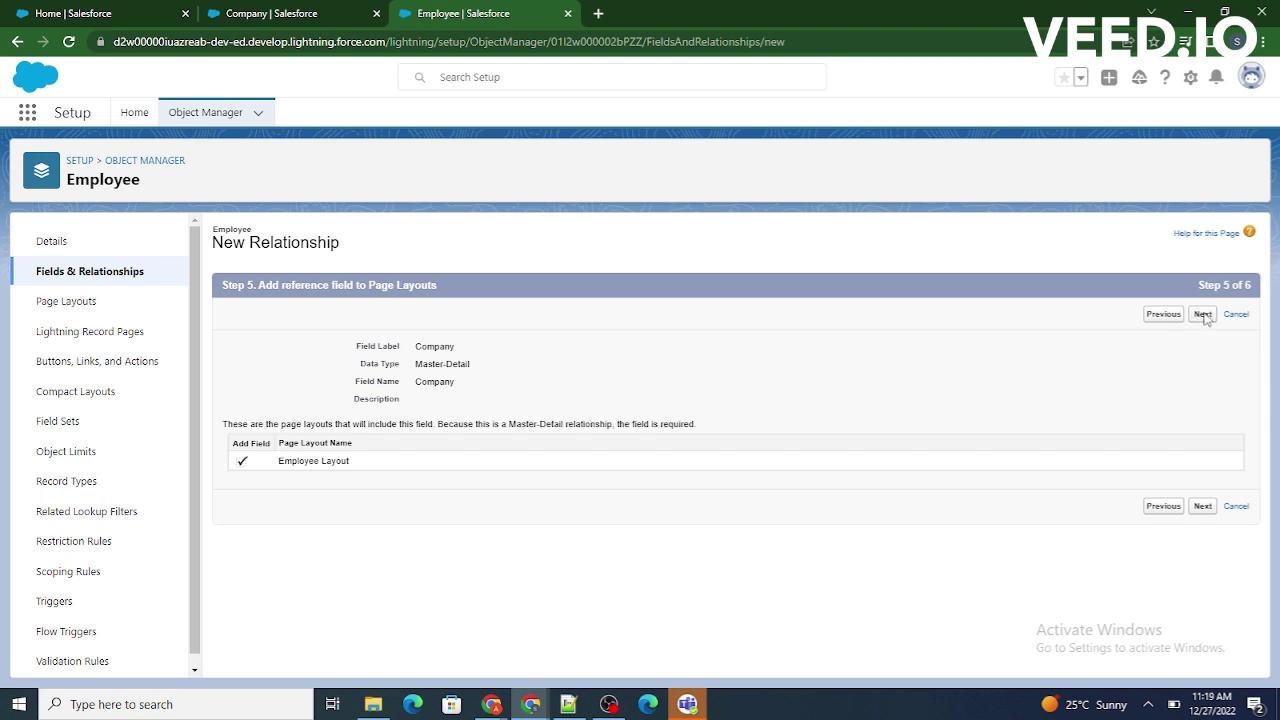
{"action": "left_click", "coordinate": [1200, 315]}
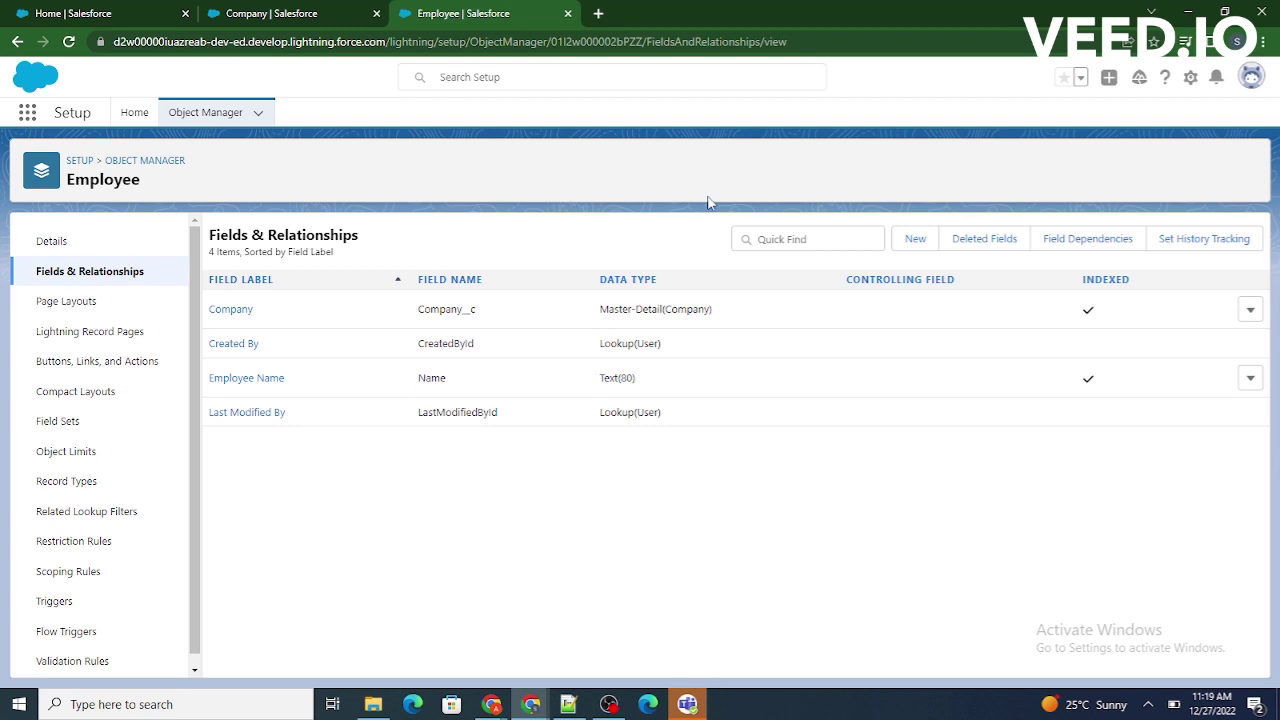
{"action": "left_click_drag", "start_coordinate": [714, 310], "coordinate": [532, 304]}
{"action": "left_click", "coordinate": [727, 326]}
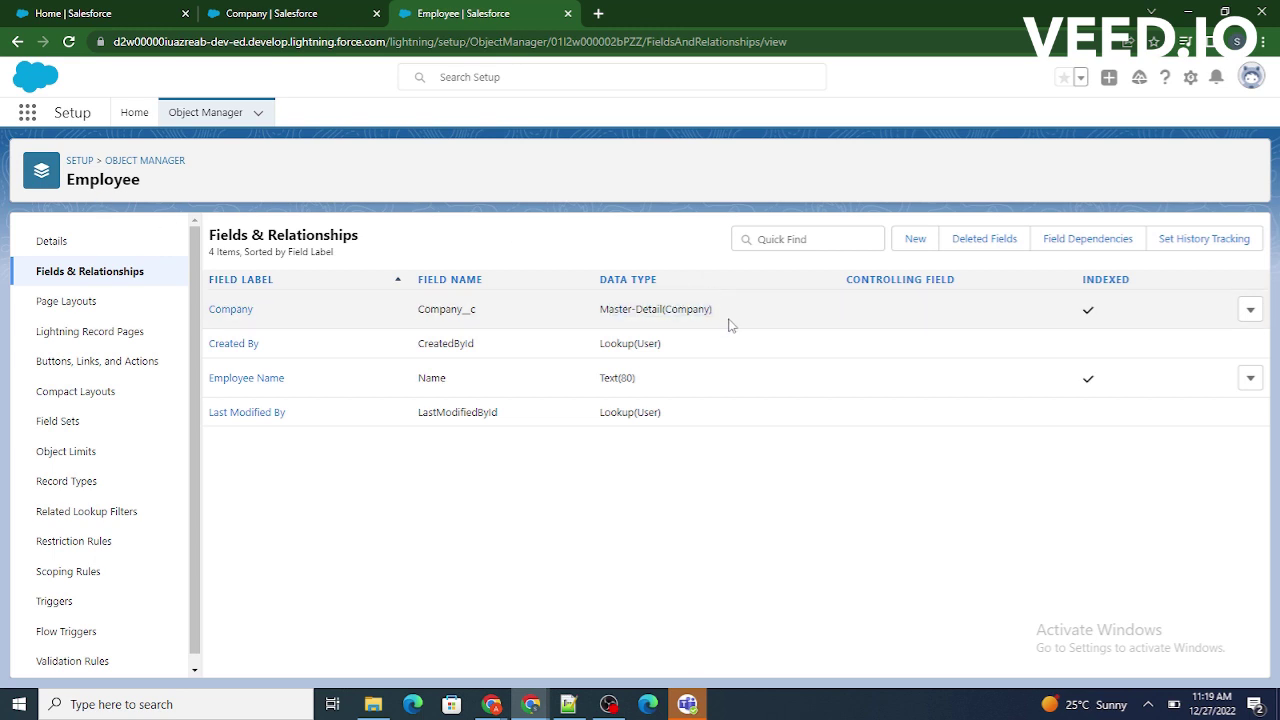
{"action": "double_click", "coordinate": [681, 311]}
{"action": "left_click_drag", "start_coordinate": [770, 318], "coordinate": [390, 316]}
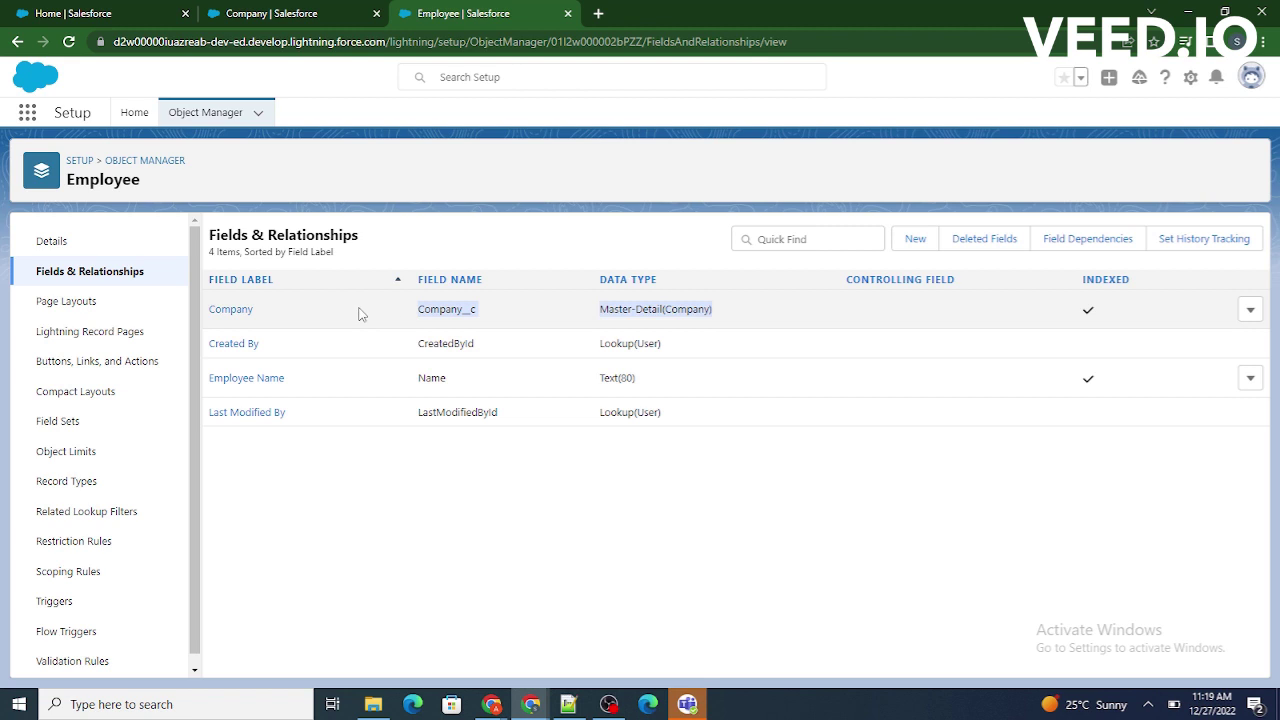
{"action": "left_click", "coordinate": [400, 212]}
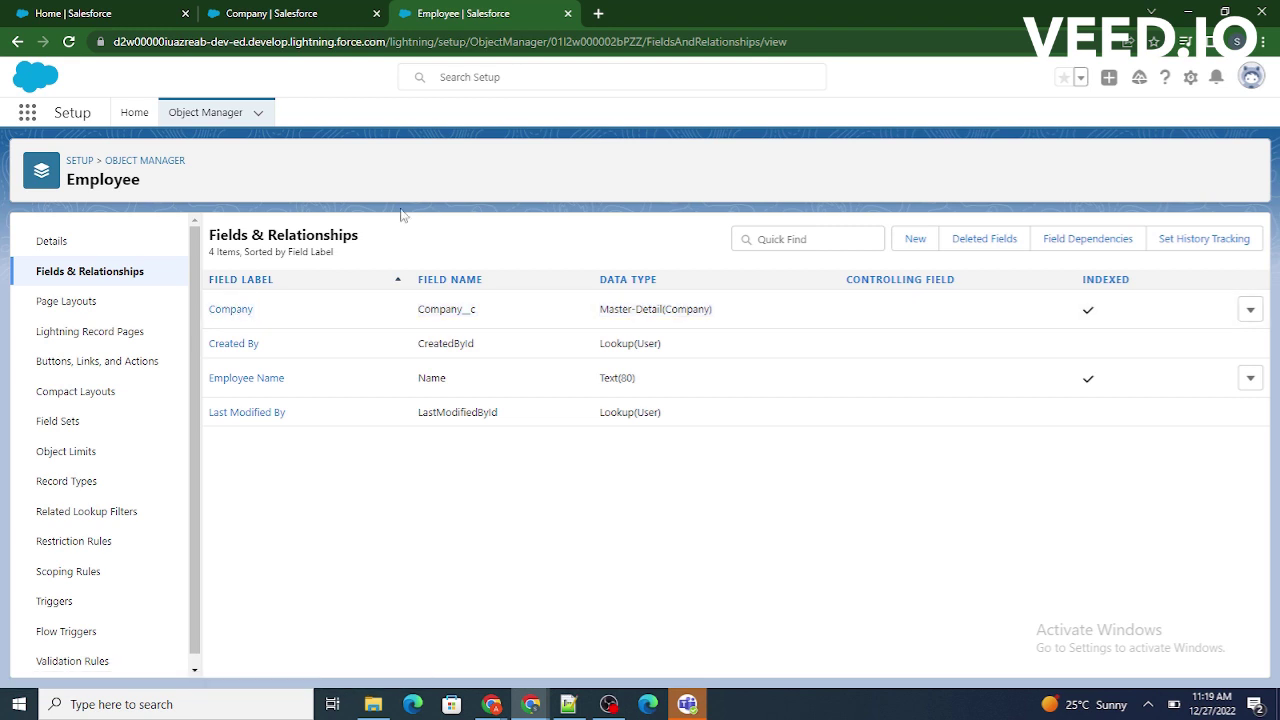